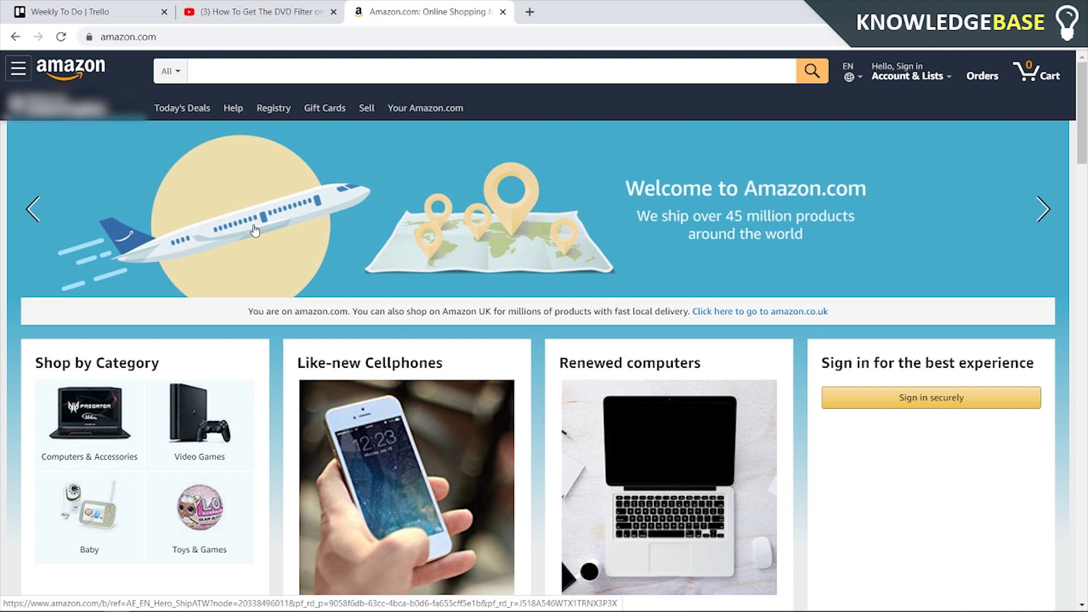
Show the Prime free-trial link in the YouTube description, then return to the Amazon tab.
click(259, 14)
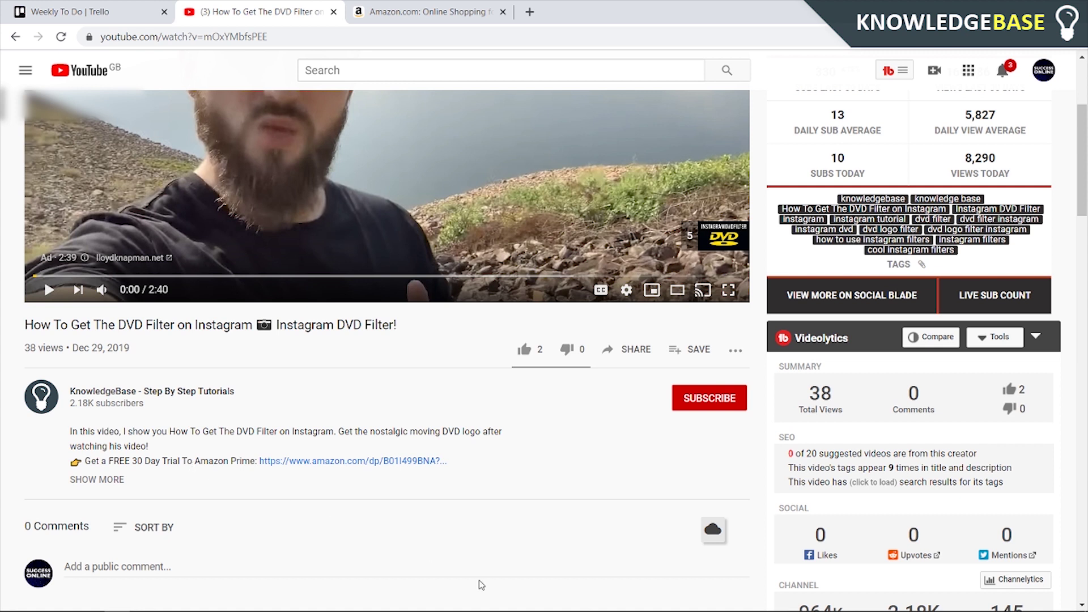
click(427, 16)
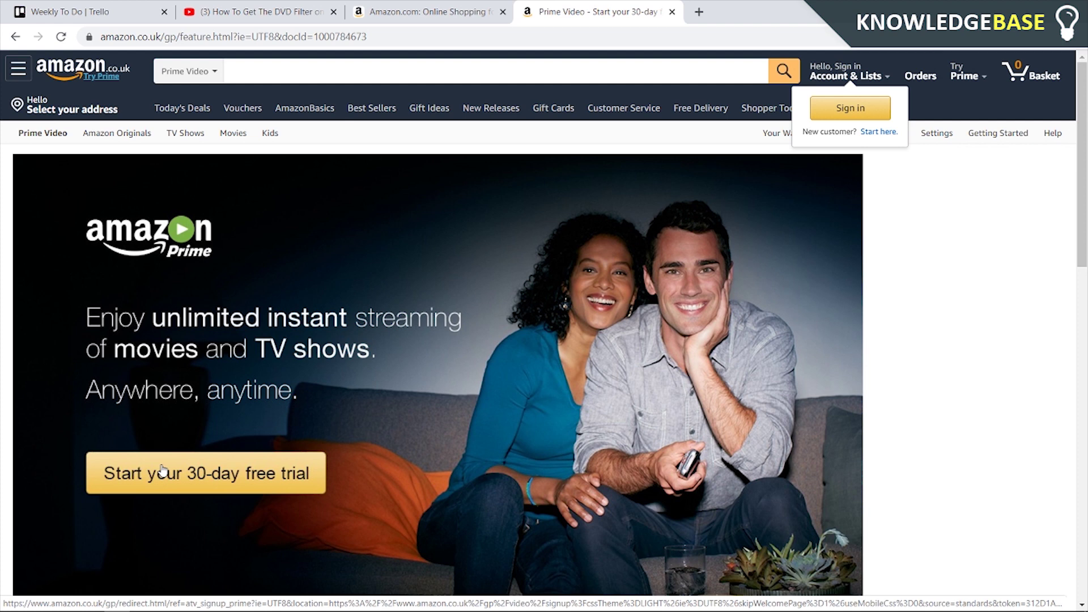
Start the 30-day Prime Video free trial on amazon.co.uk to reach Sign-In.
click(256, 481)
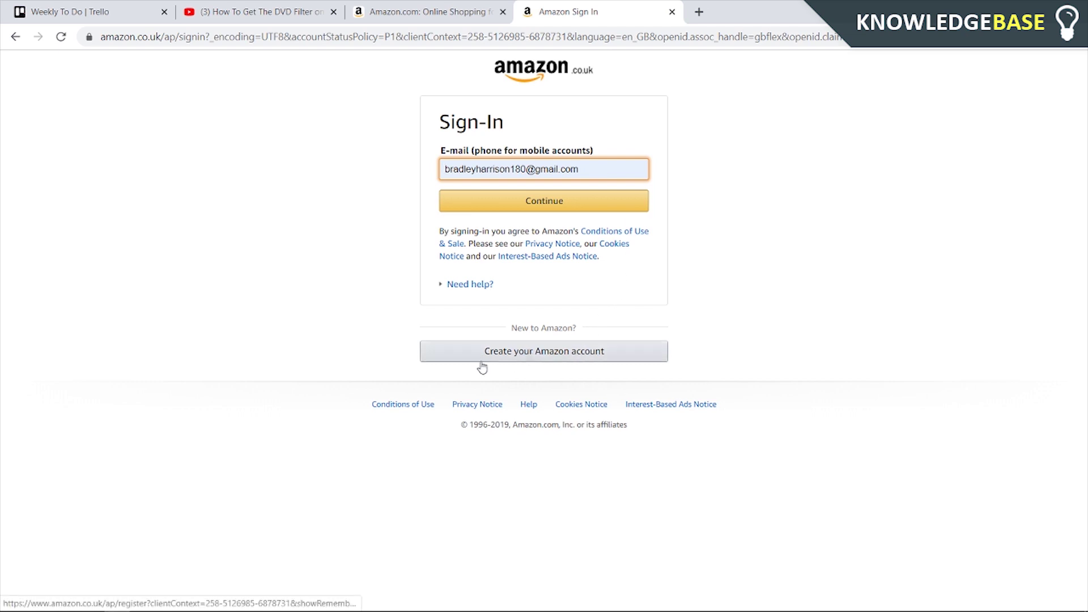
Submit the new Amazon account's name, e-mail and password, declining to save the password.
click(524, 361)
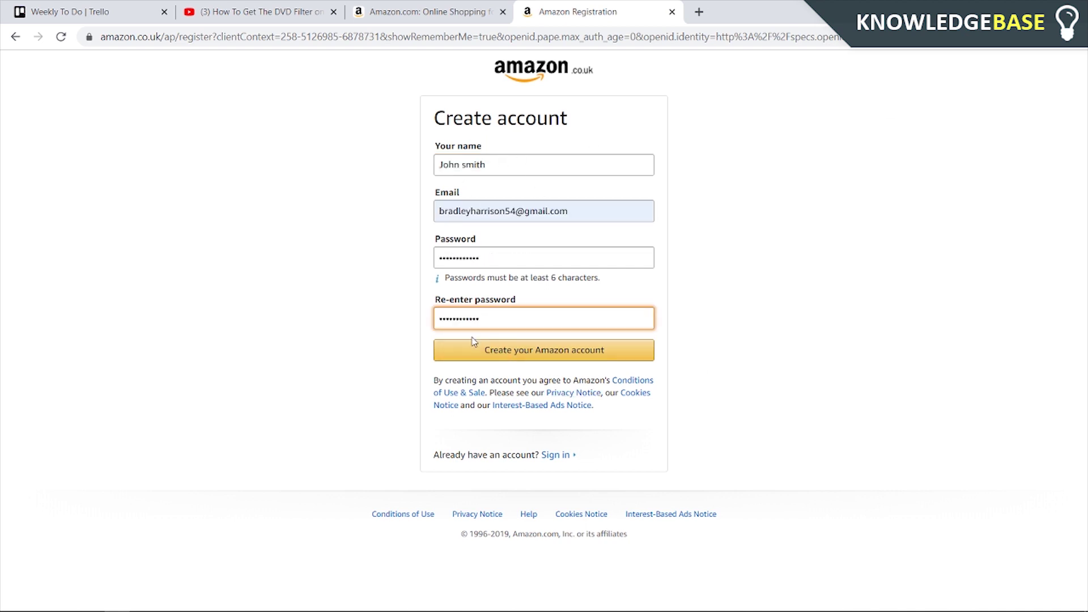
click(497, 351)
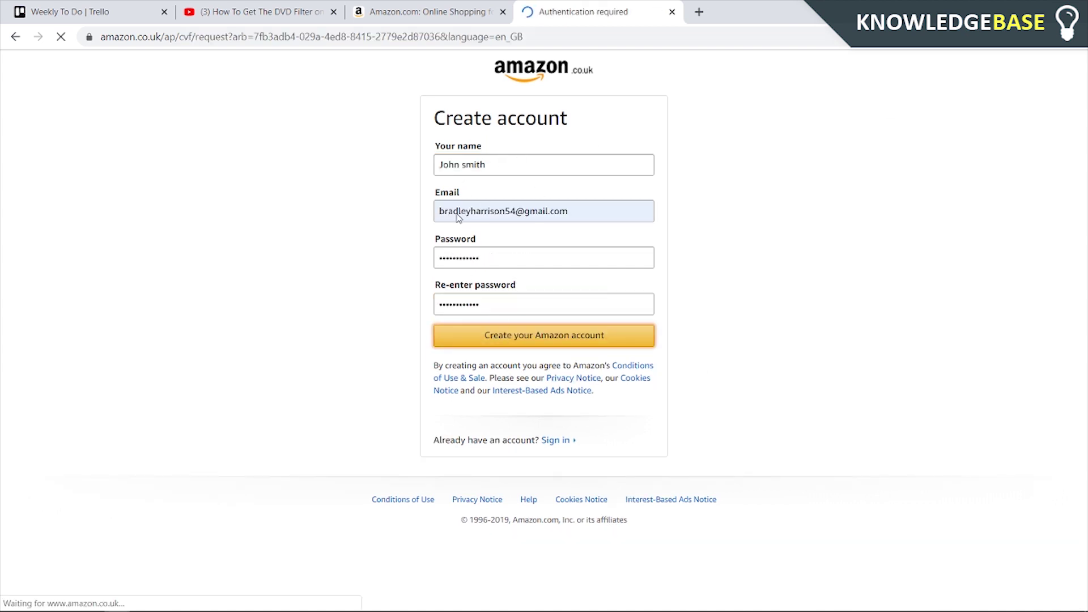
click(869, 362)
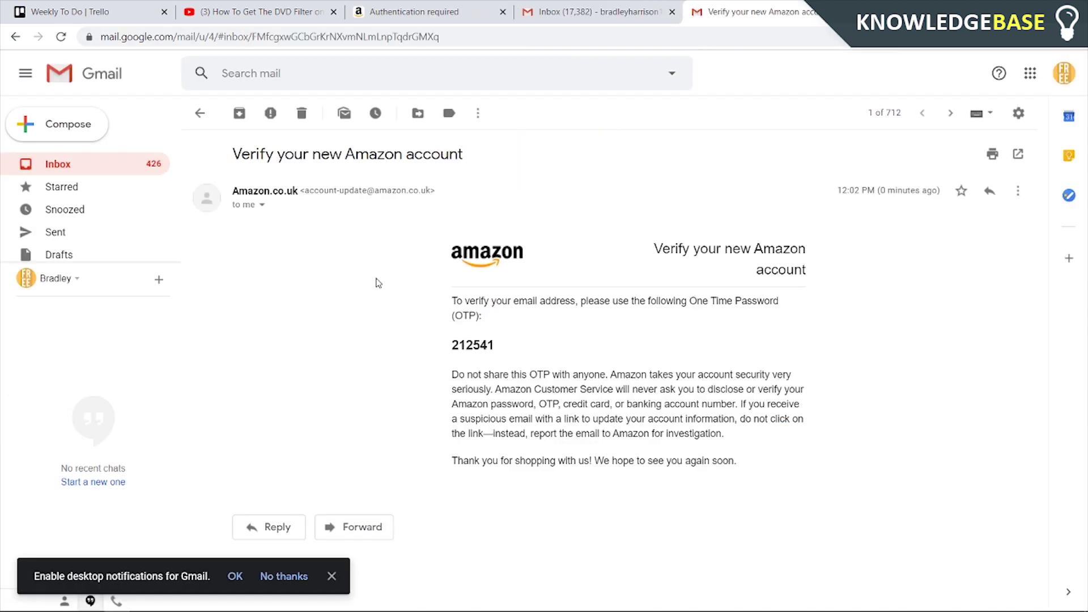
Select the one-time verification code in the Amazon e-mail for copying.
drag(500, 364, 232, 229)
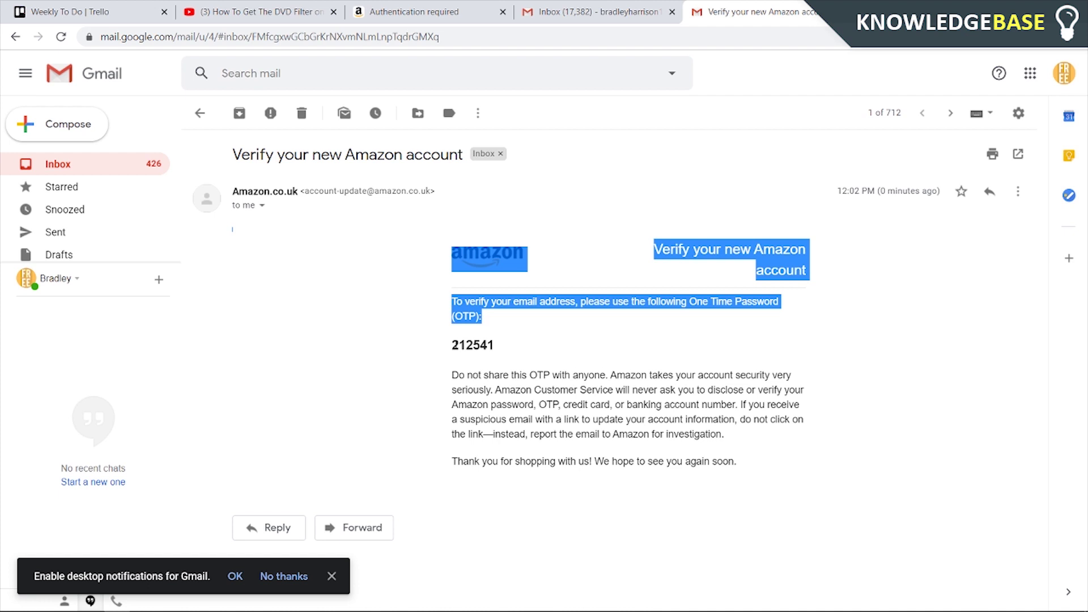
click(480, 347)
drag(499, 347, 451, 346)
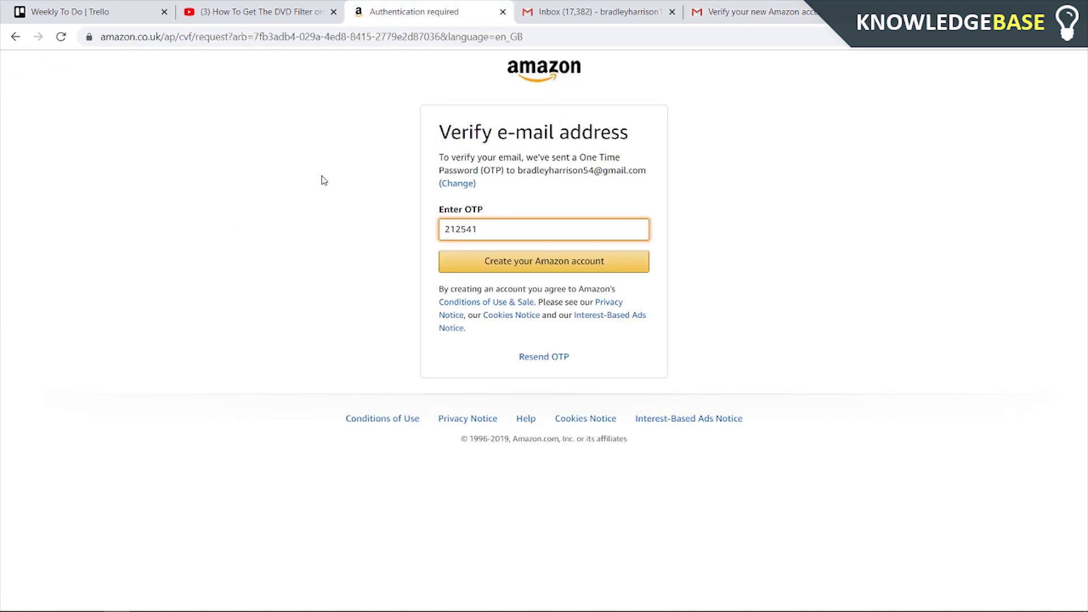
Finish the account with the code, pay with the saved MasterCard and use the autofilled billing address.
click(496, 265)
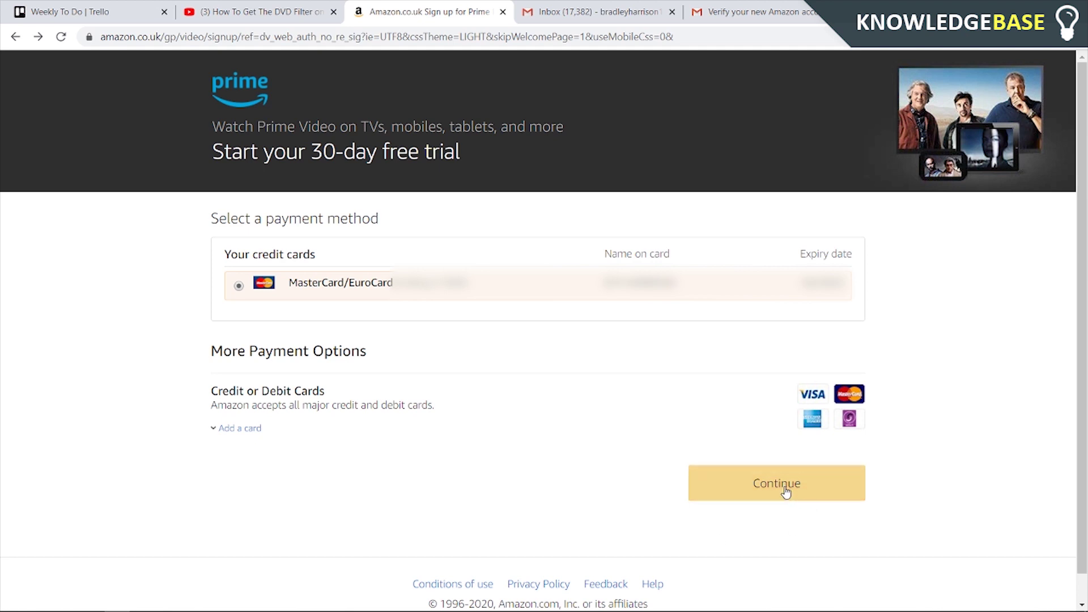
click(785, 489)
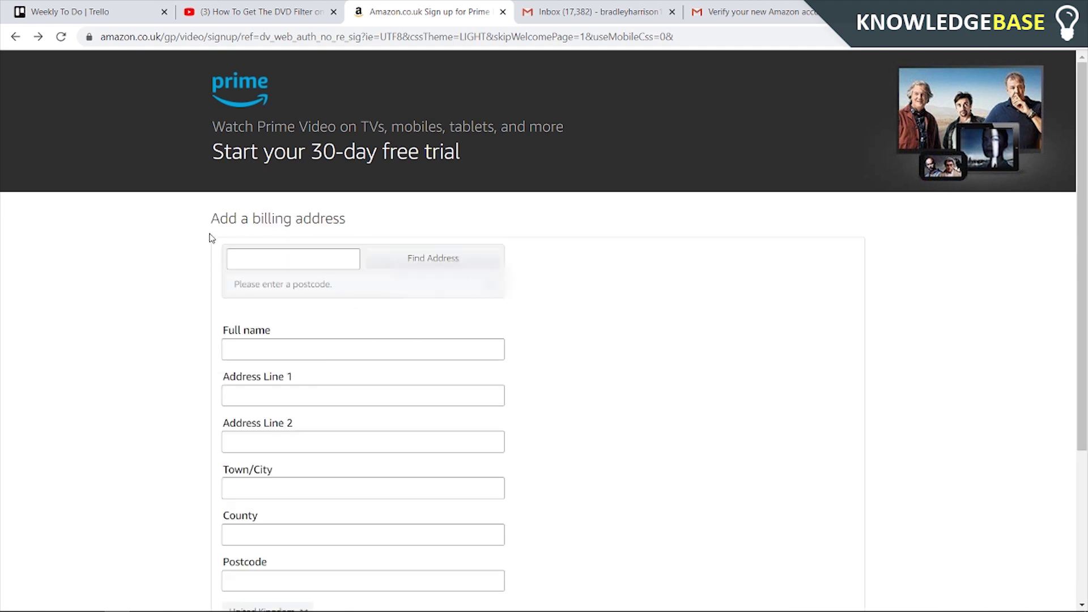
scroll(330, 282, down, 2)
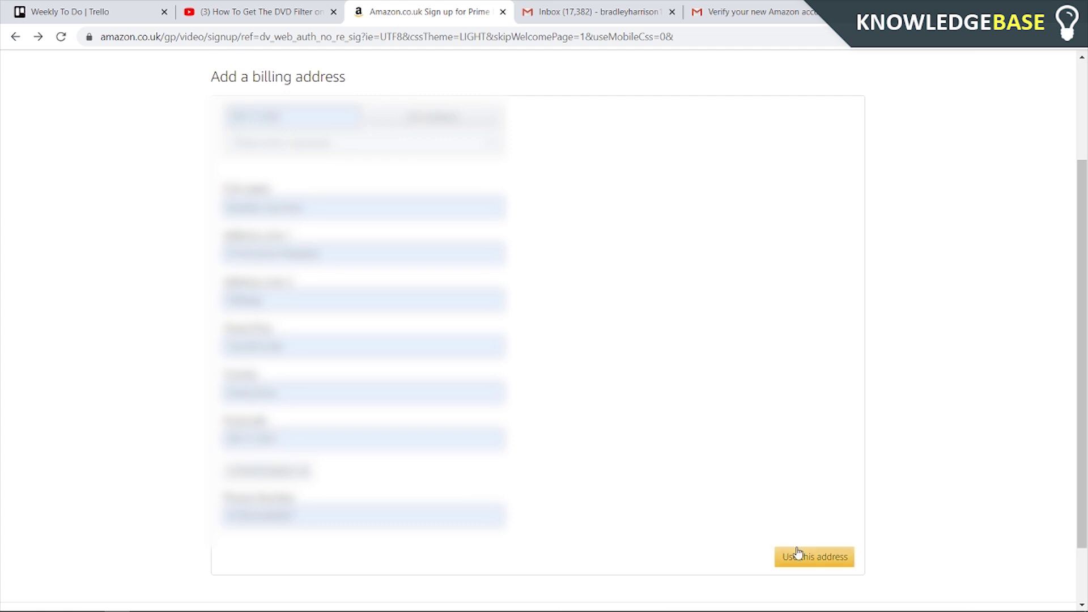
click(800, 557)
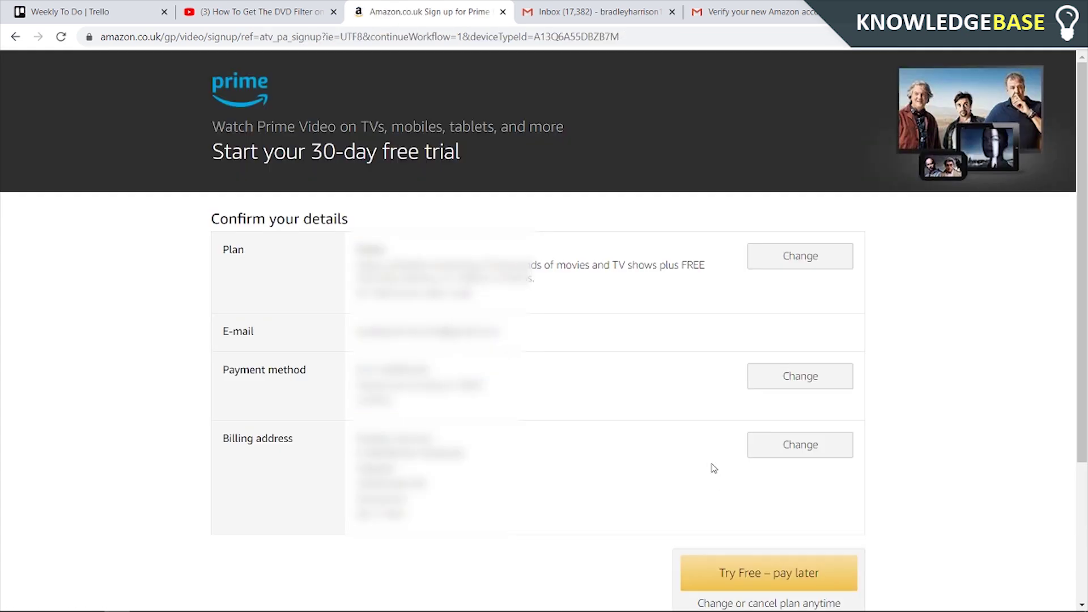
Review the free-trial, until-cancelled and monthly-price terms, then choose 'Try Free – pay later'.
scroll(706, 450, down, 1)
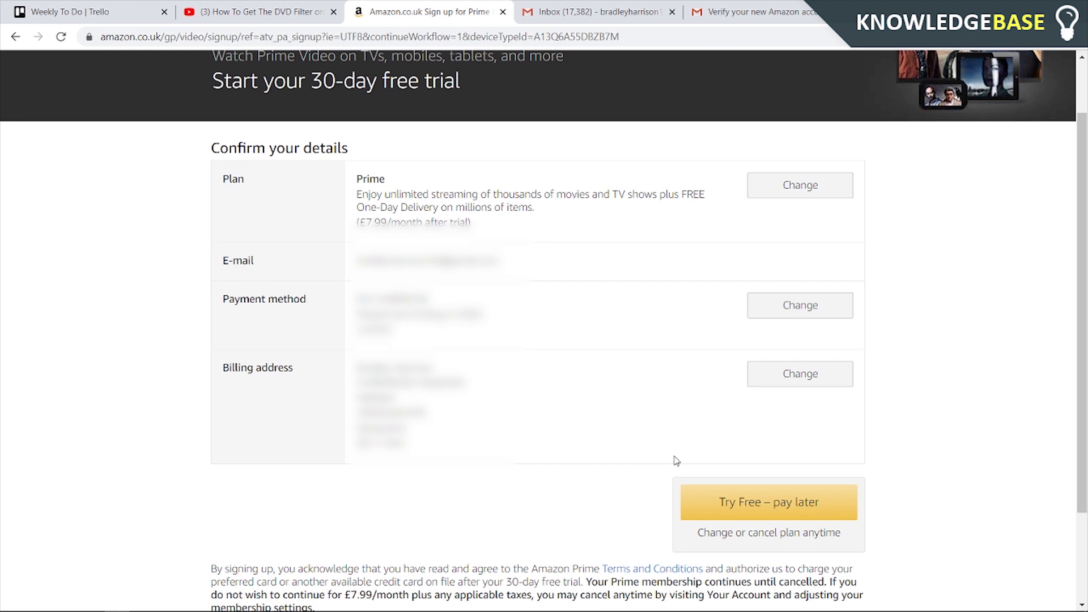
scroll(680, 462, down, 1)
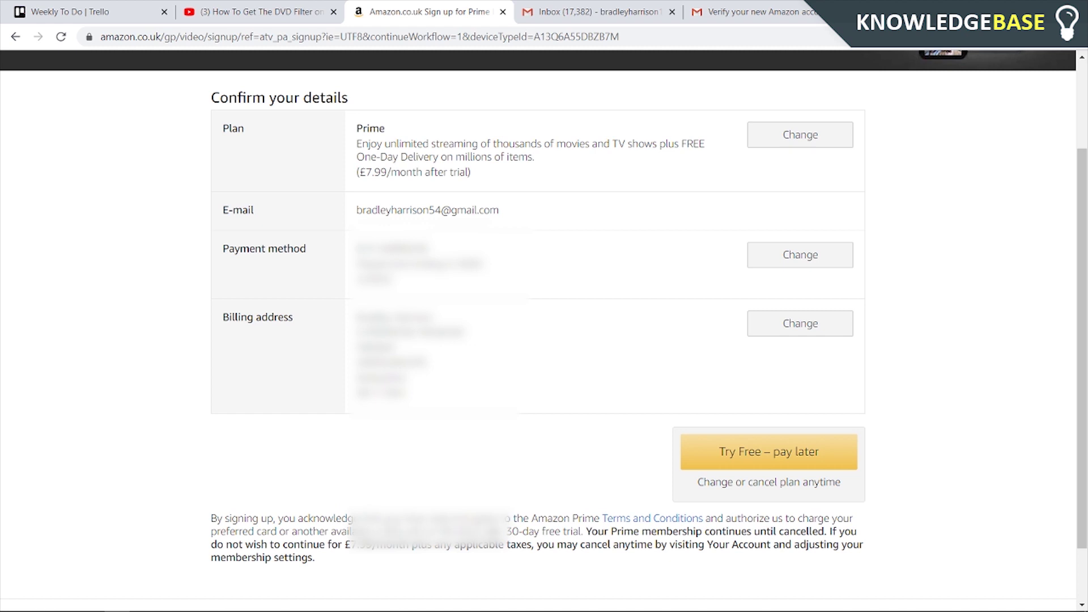
drag(507, 532, 579, 531)
click(576, 544)
drag(654, 530, 782, 531)
click(740, 536)
drag(353, 544, 403, 543)
click(403, 543)
click(783, 451)
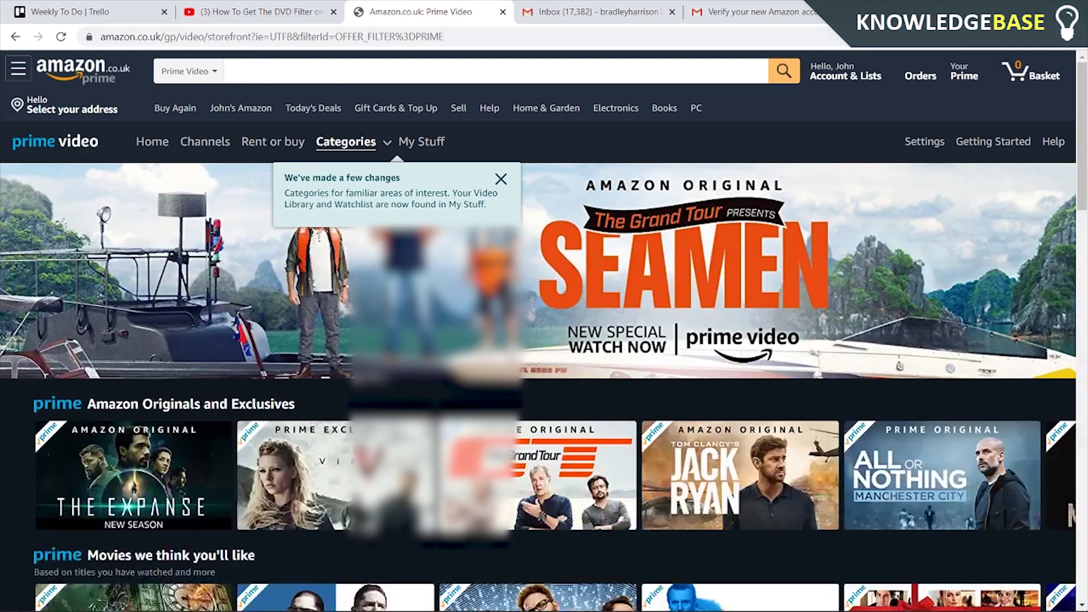
Remove the saved credit card via Your Account > Payment options and confirm the removal.
click(83, 70)
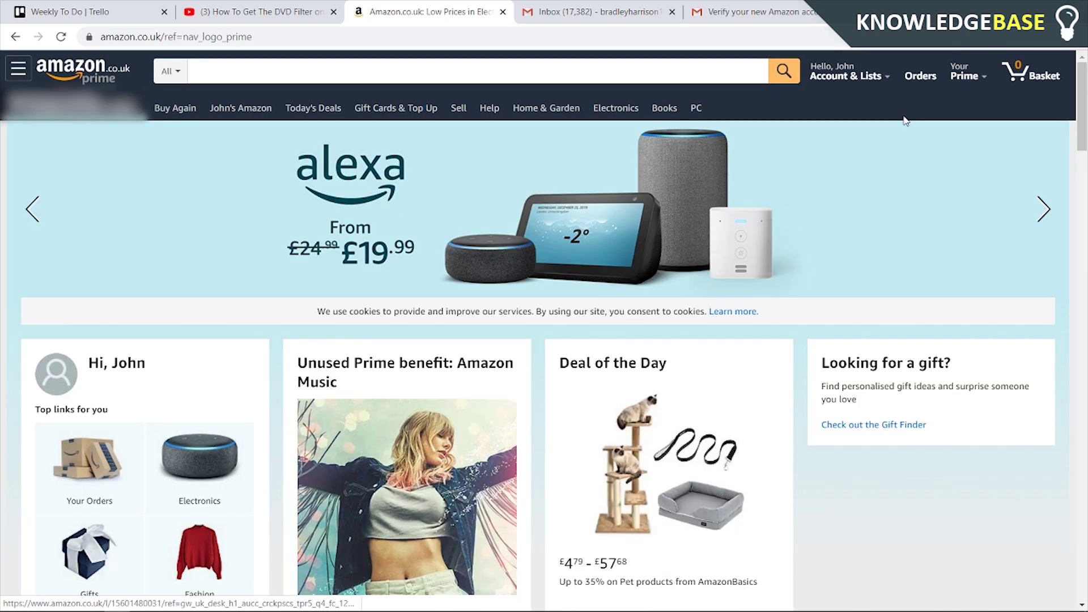
mouse_move(857, 78)
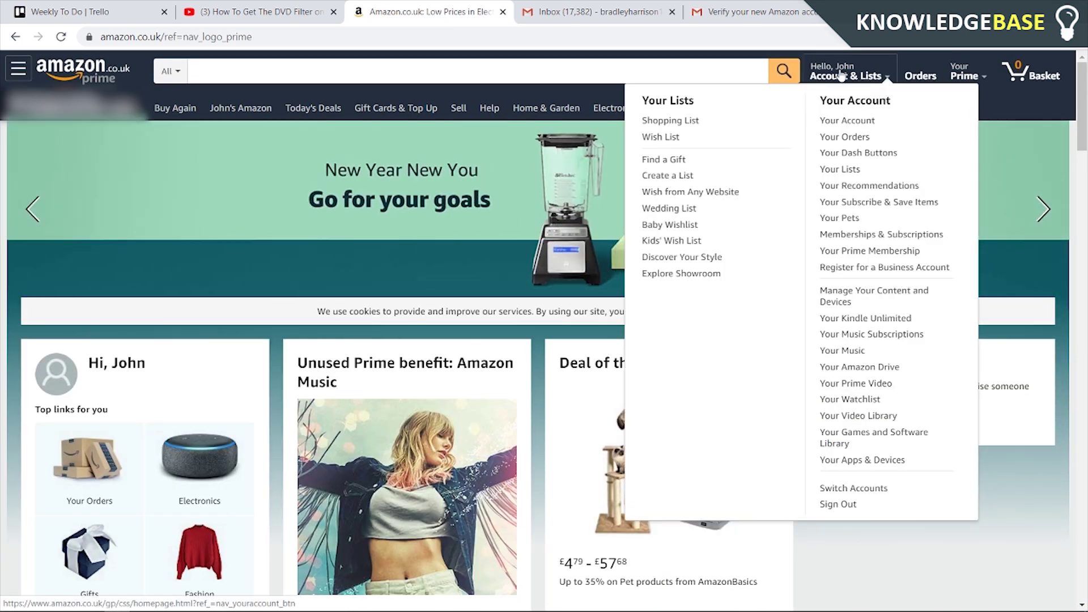
click(845, 121)
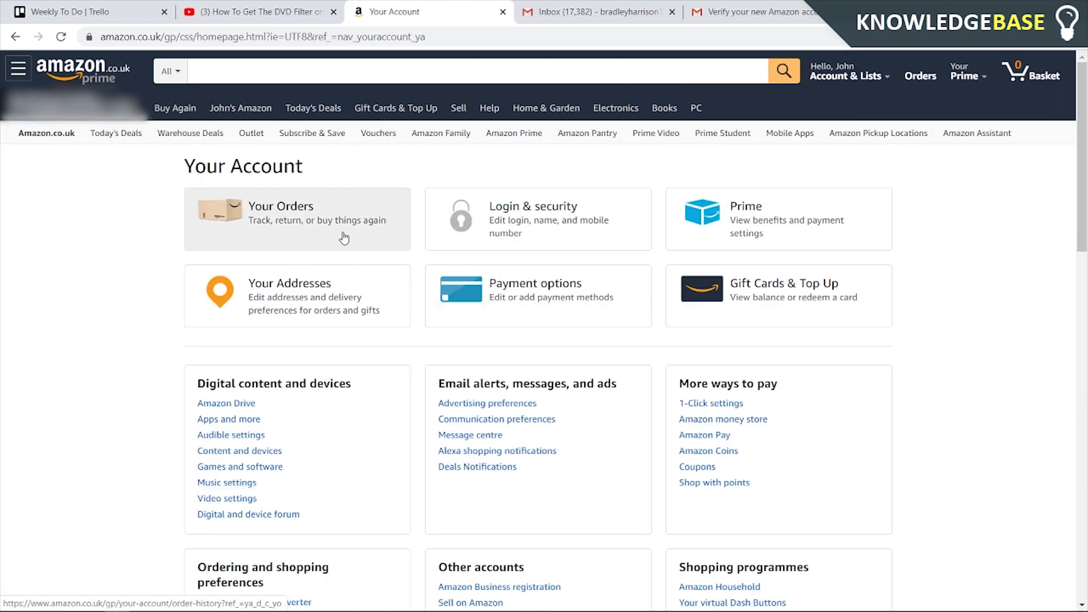
click(494, 321)
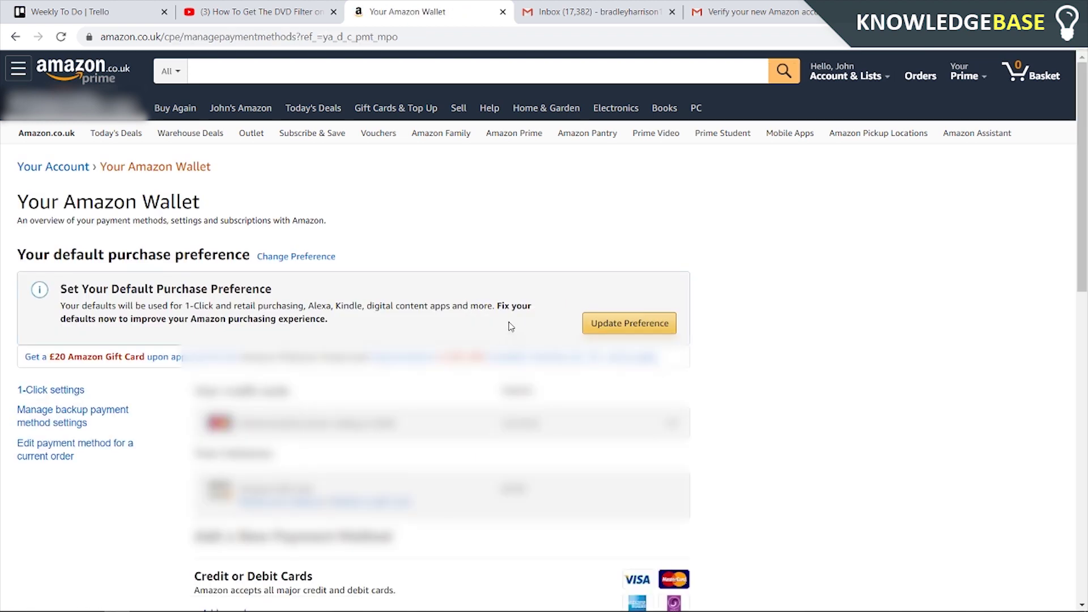
click(366, 421)
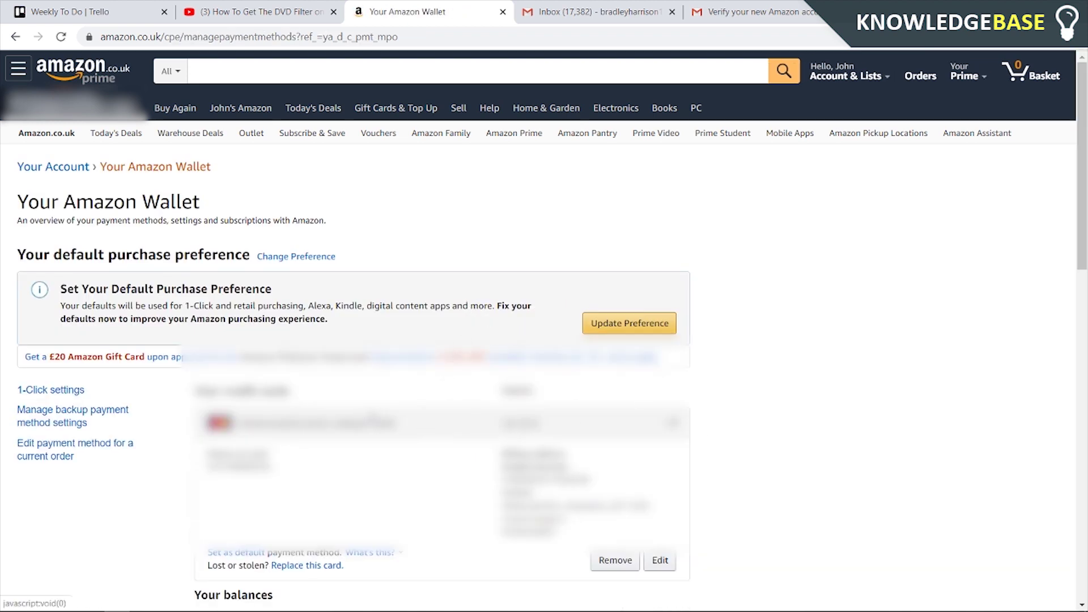
scroll(374, 418, down, 1)
click(614, 489)
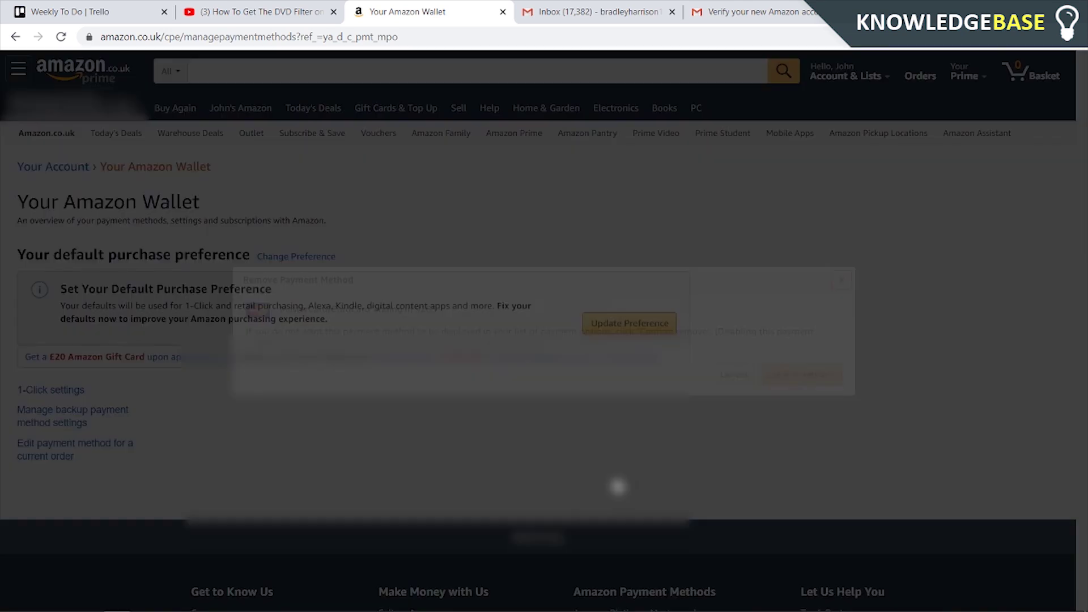
click(817, 374)
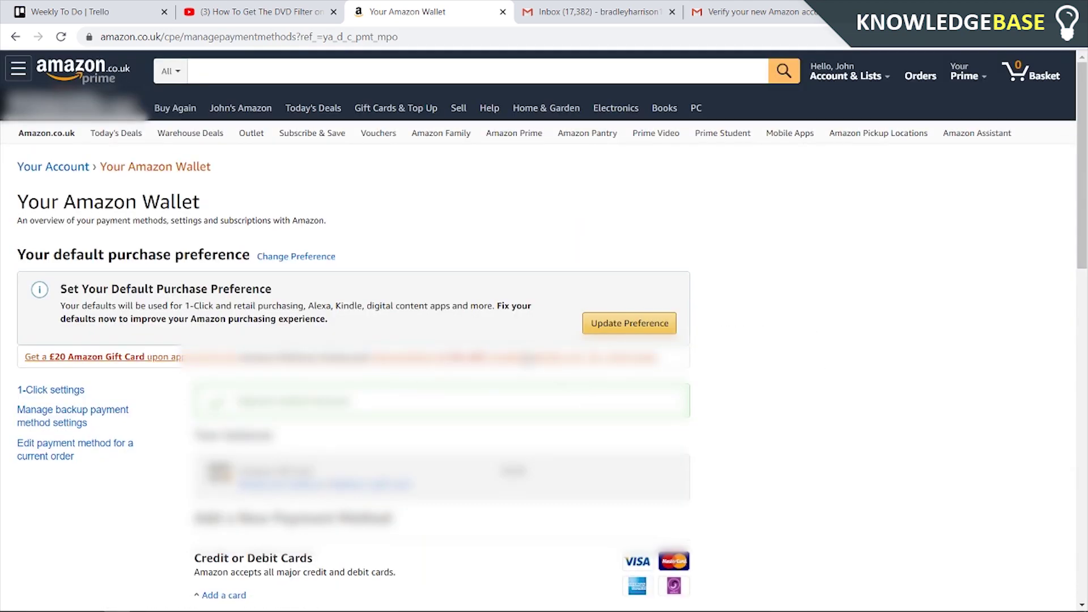
mouse_move(877, 76)
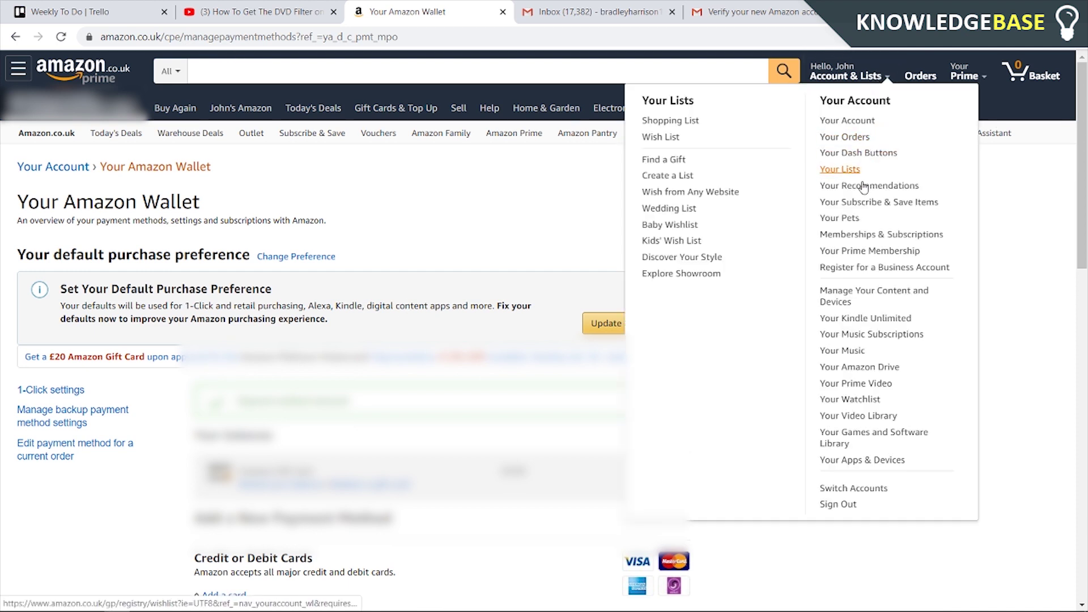
On Your Prime Membership, check the payment status, then choose End membership under Update your settings.
click(844, 252)
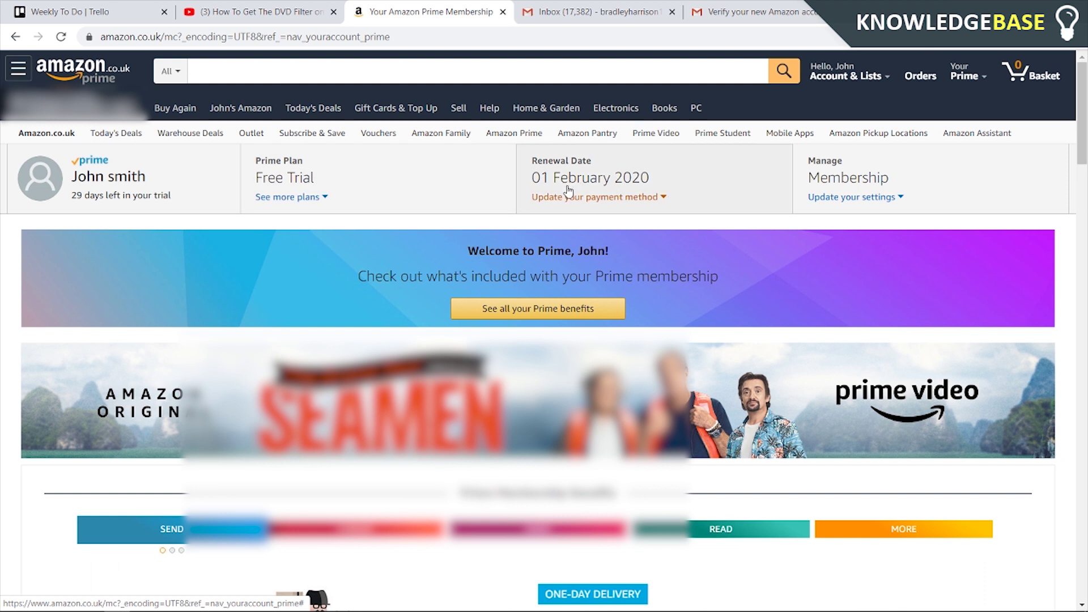
click(645, 203)
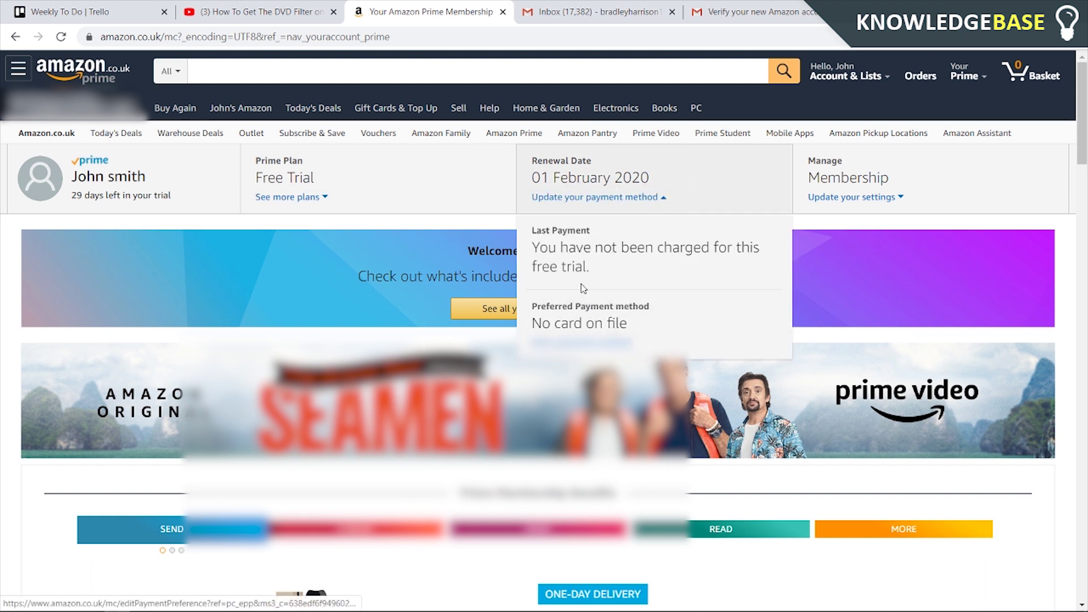
click(354, 263)
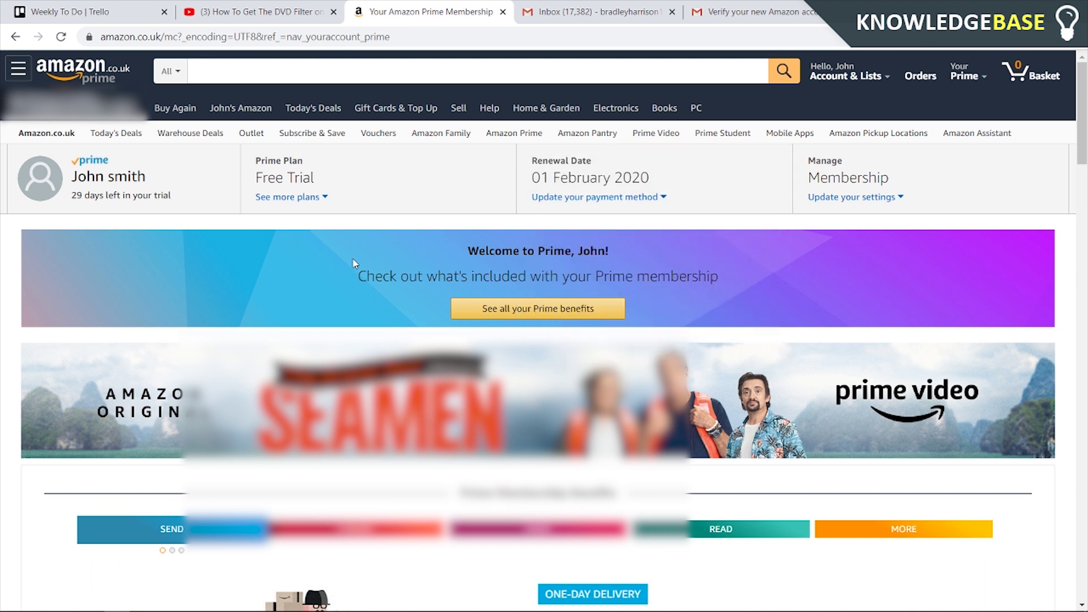
click(866, 199)
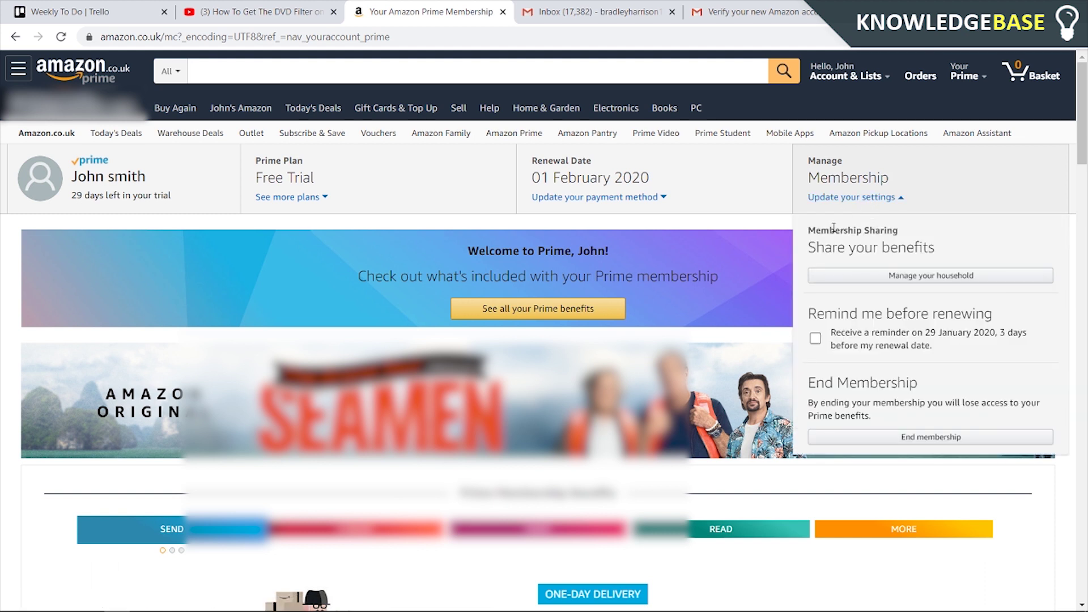
click(879, 433)
Scroll the cancellation page to confirm Prime ends 1 February 2020 with no charge.
scroll(771, 369, down, 4)
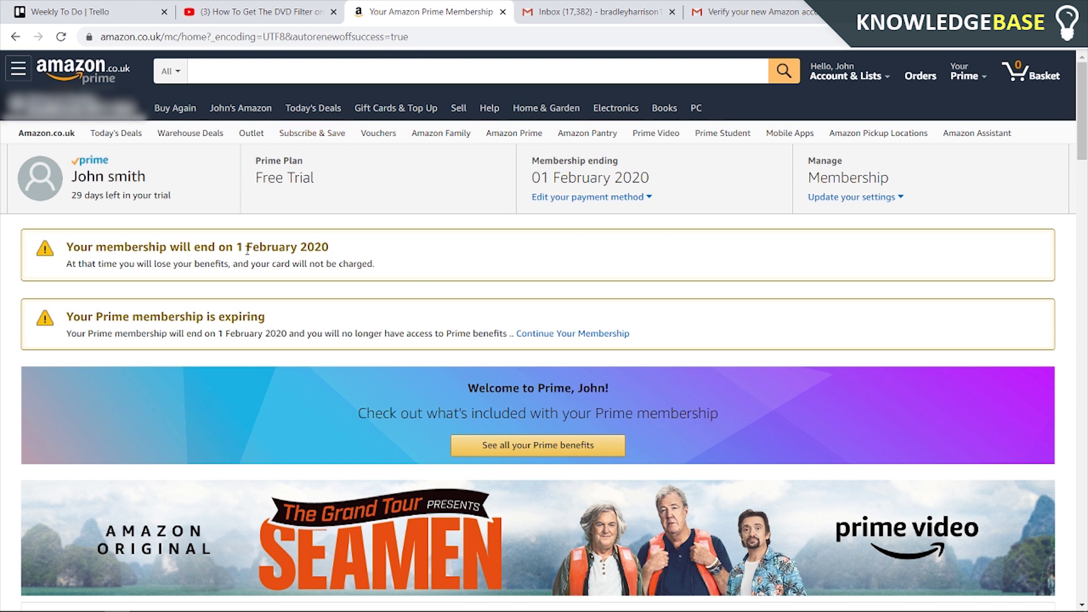
drag(239, 248, 328, 248)
click(326, 247)
drag(66, 265, 378, 263)
click(376, 260)
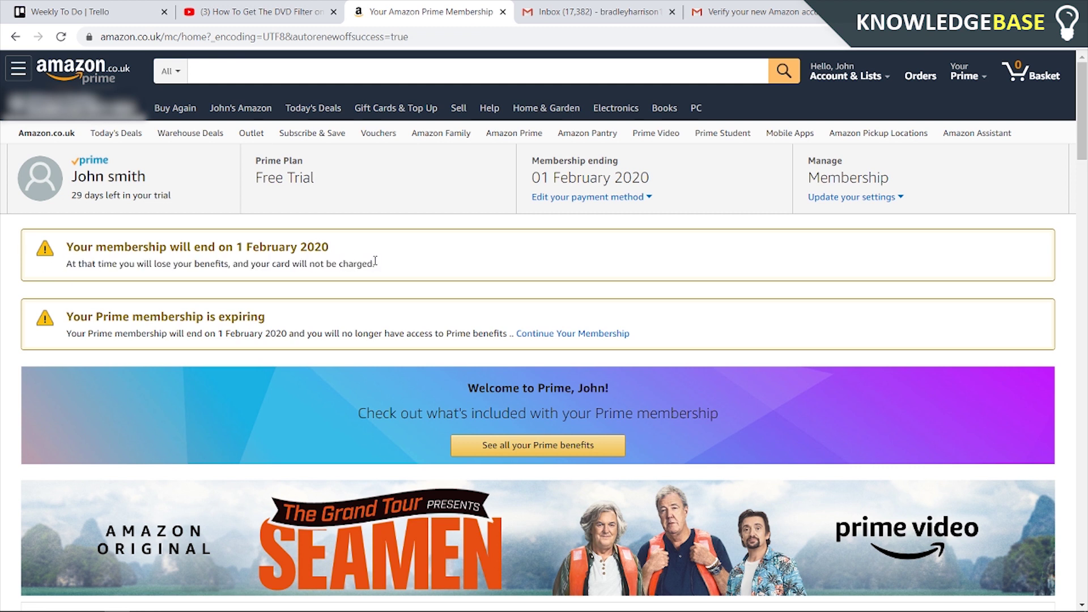